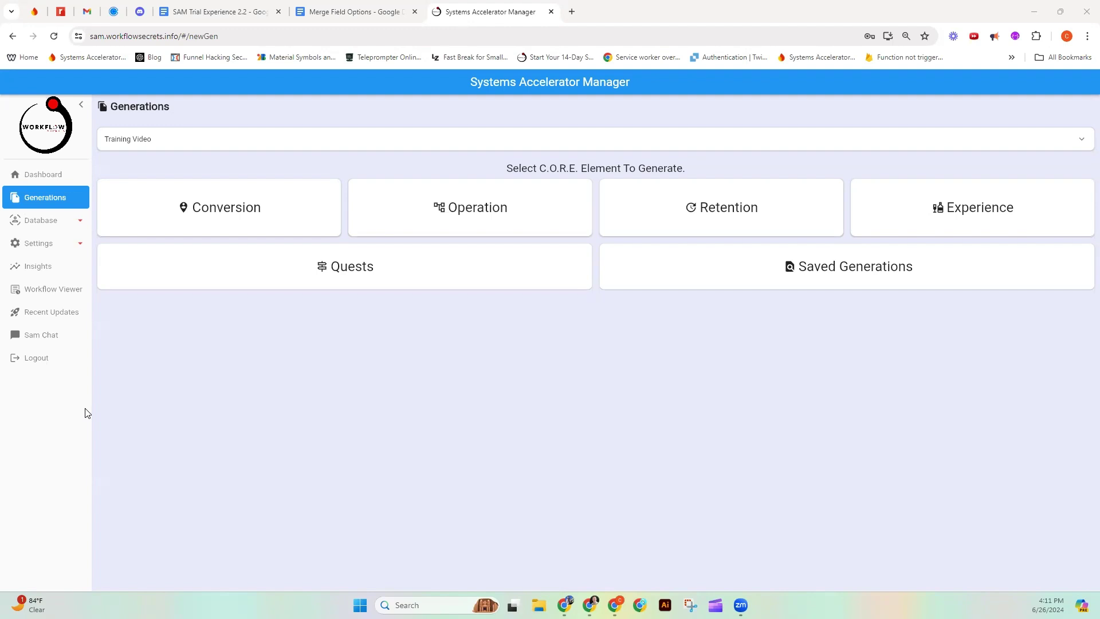
Start a new Conversion generation with Lead Magnet as the resource and Guide as the resource type.
left_click(210, 206)
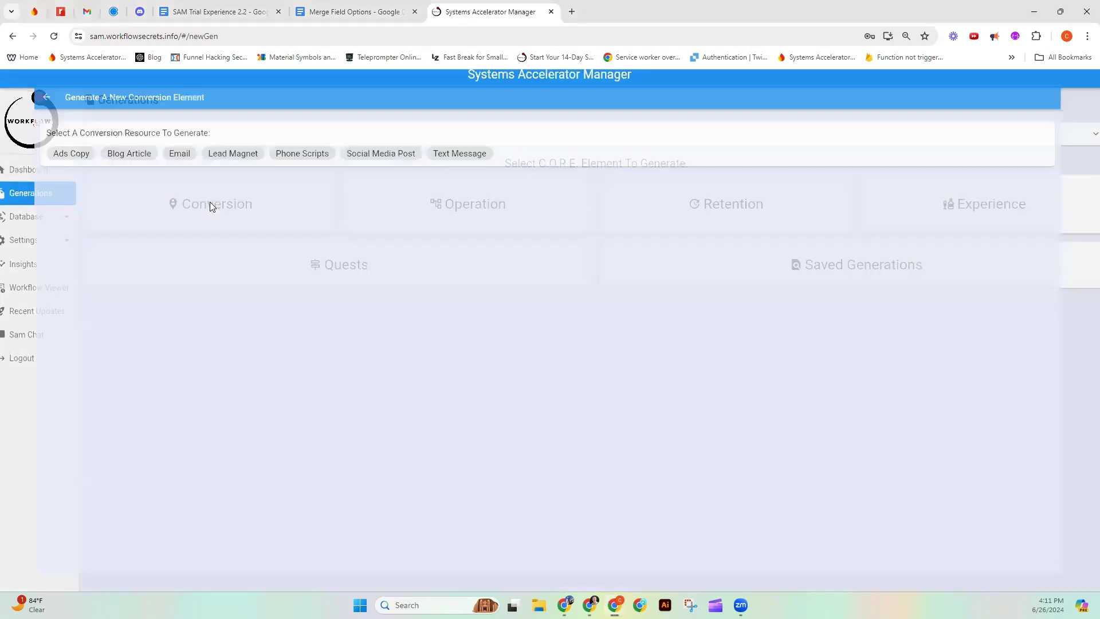
left_click(209, 148)
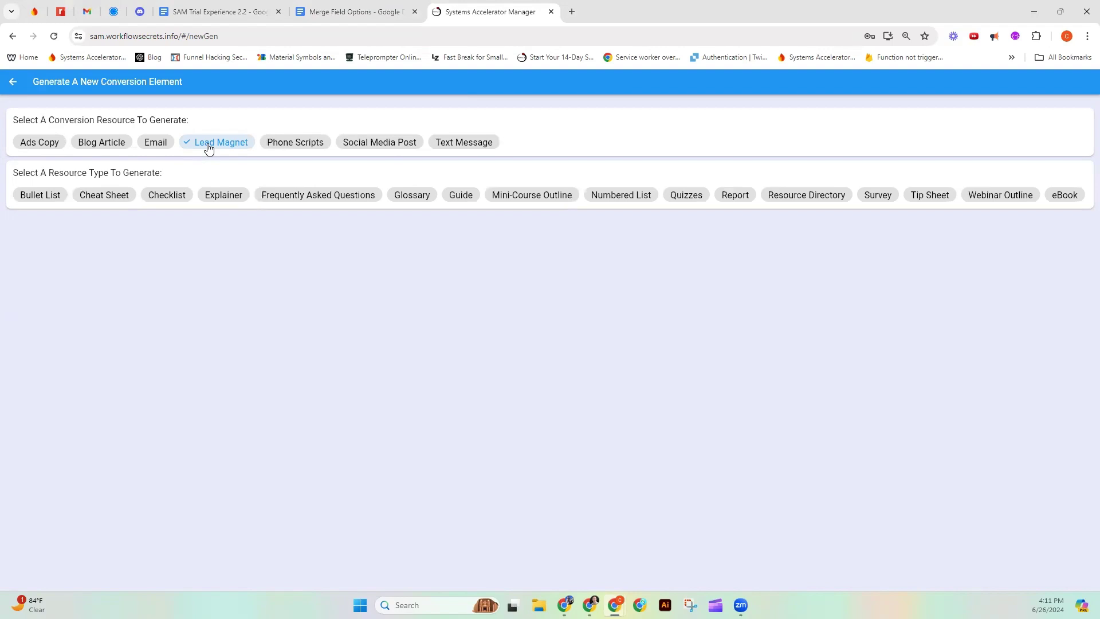
left_click(471, 200)
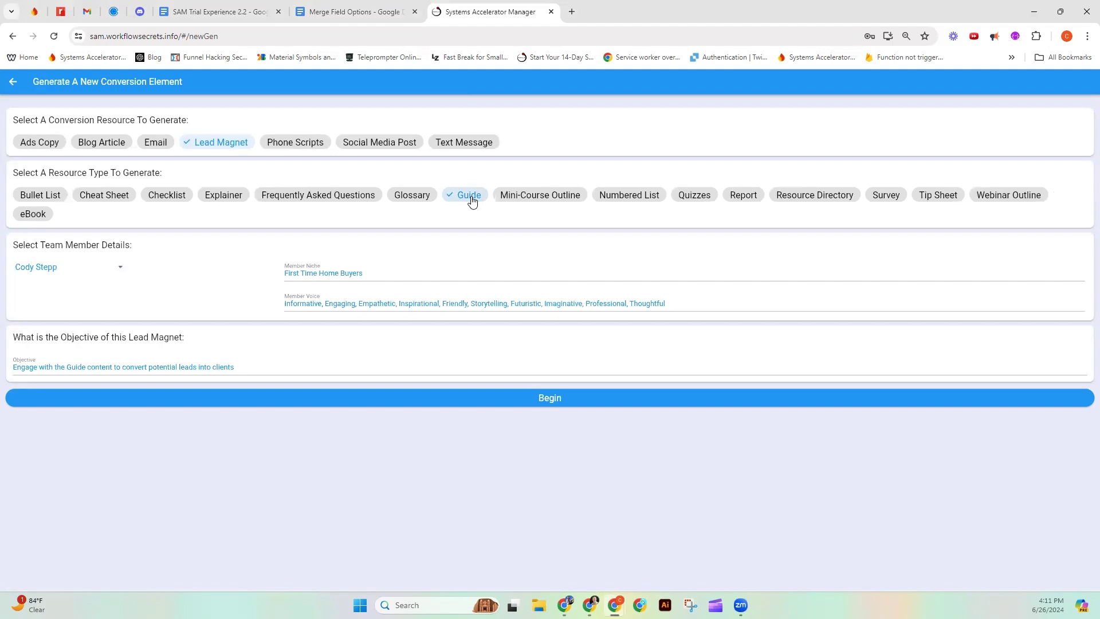
Keep the preselected team member and choose First Time Home Buyers as the member niche.
left_click(113, 268)
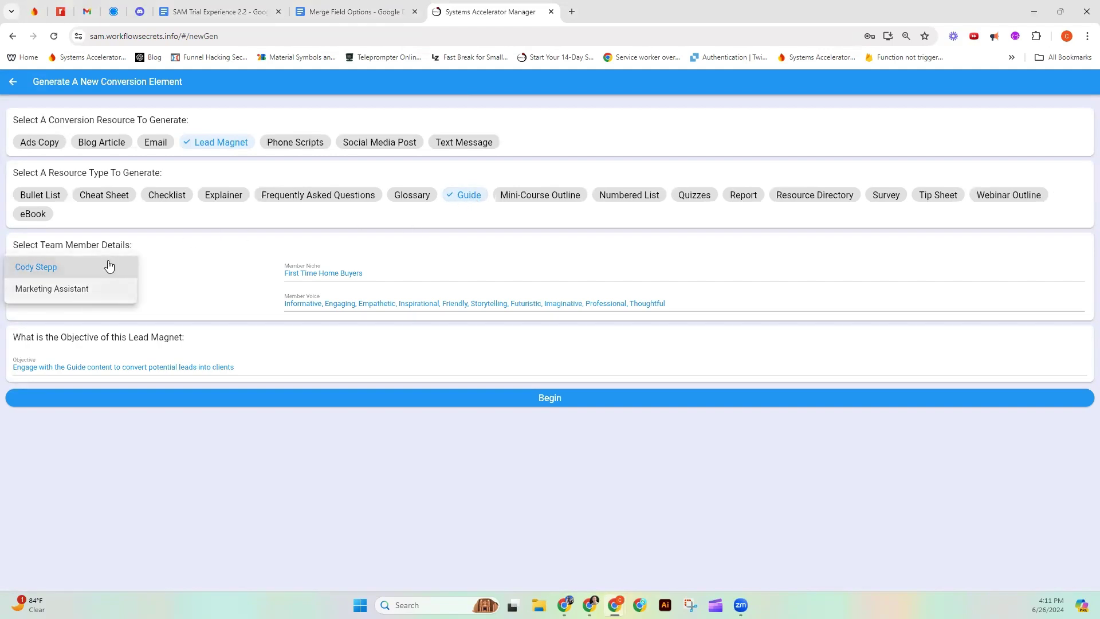
left_click(205, 273)
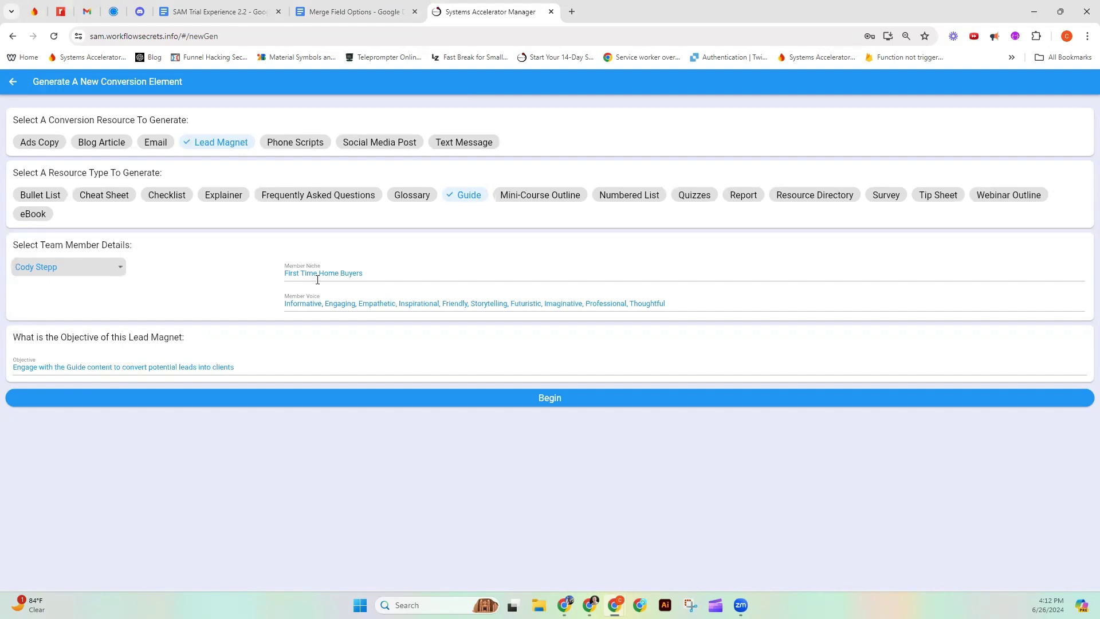
left_click(362, 273)
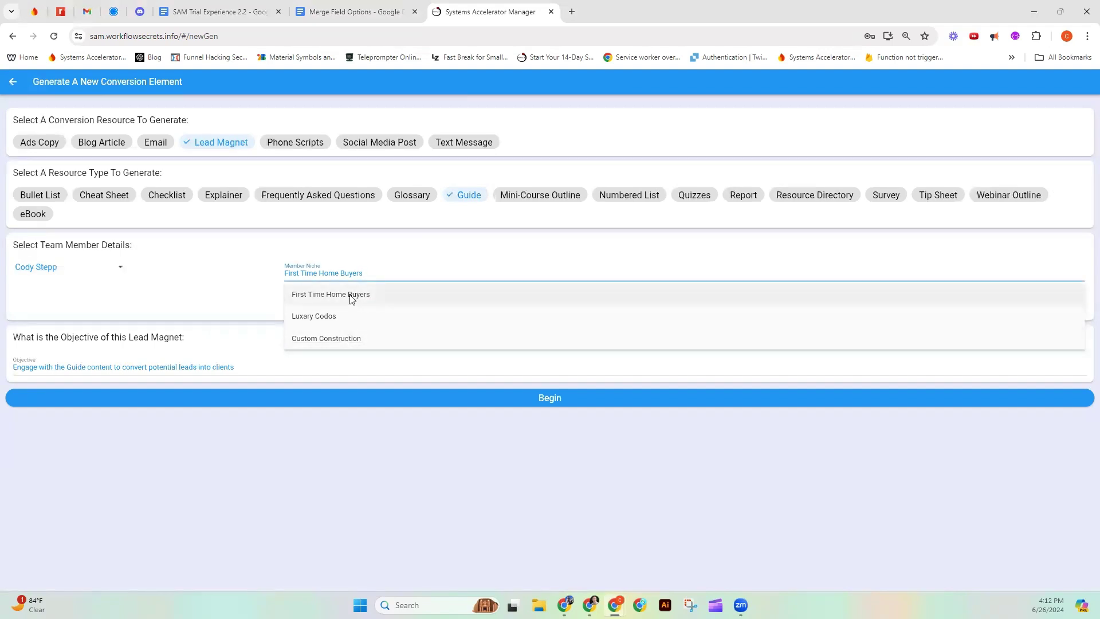
left_click(360, 294)
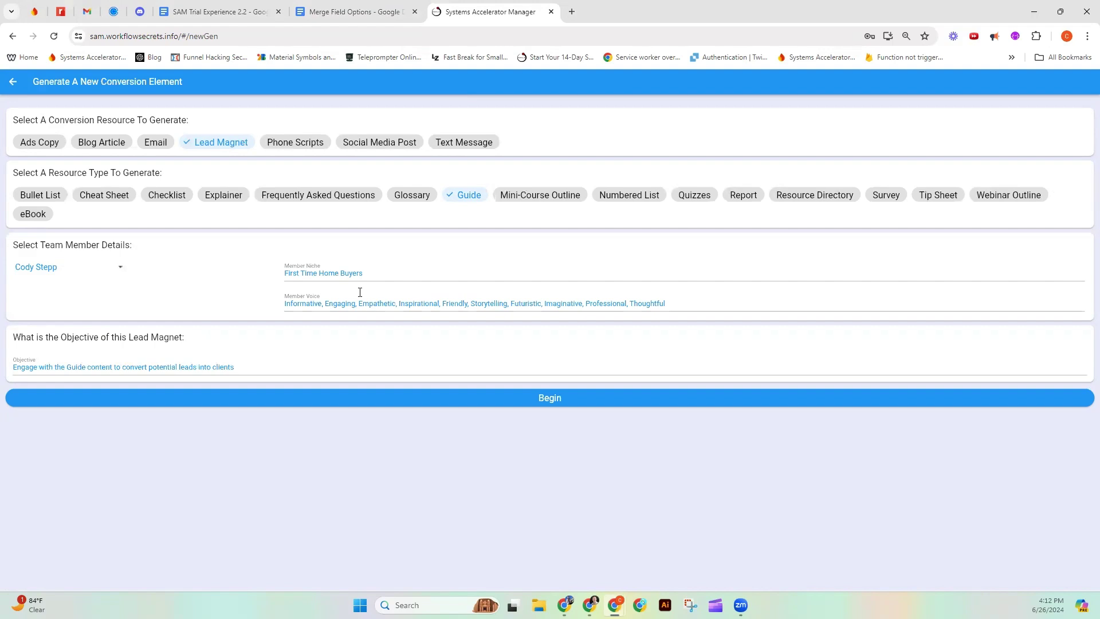
Remove "Thoughtful" from the end of the member voice list, so it ends with "Professional".
left_click(677, 301)
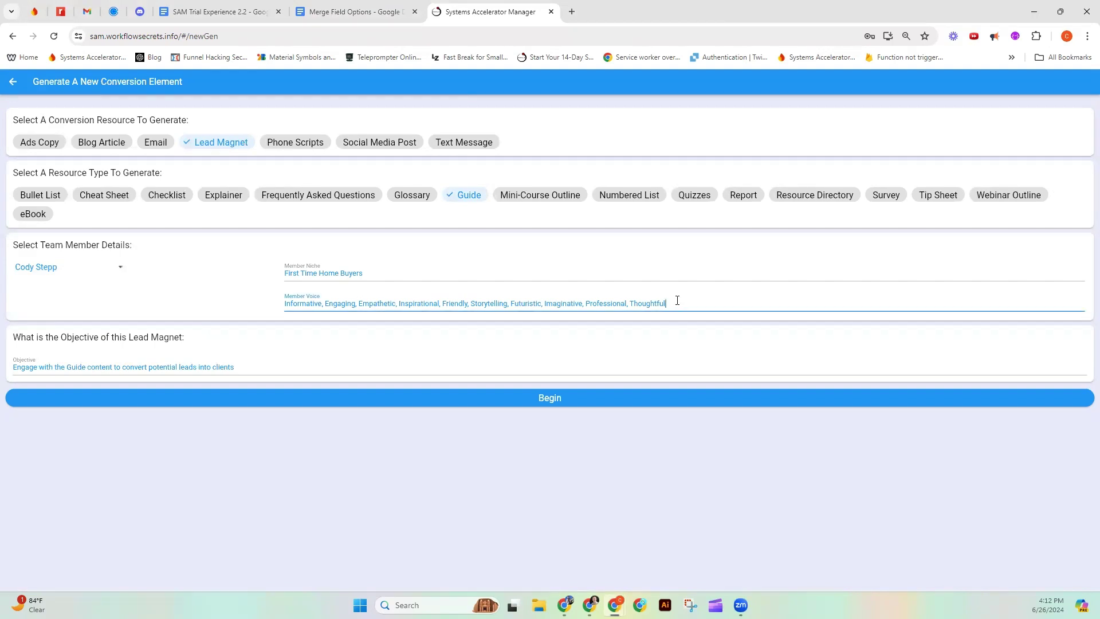
key("BackSpace")
key("BackSpace")
key("BackSpace")
key("BackSpace")
key("BackSpace")
key("BackSpace")
key("BackSpace")
key("BackSpace")
key("BackSpace")
key("BackSpace")
key("BackSpace")
key("BackSpace")
Extend the lead magnet's objective with "by sharing a bit about the home buying process." and begin the generation.
left_click(249, 367)
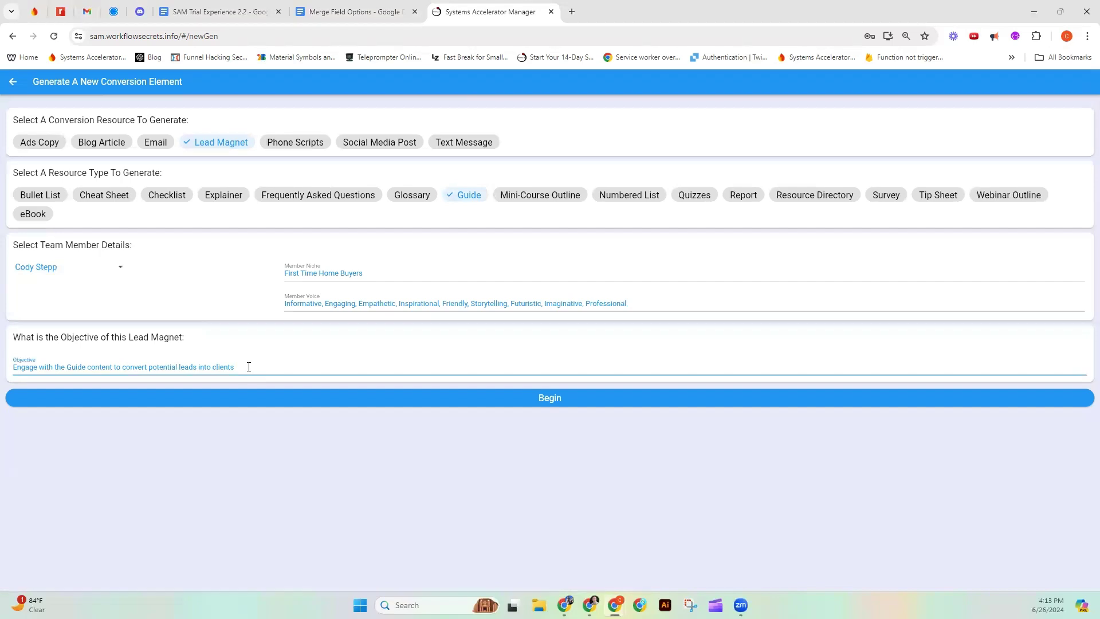
type("by sharing a bit about the home buying process.")
left_click(551, 395)
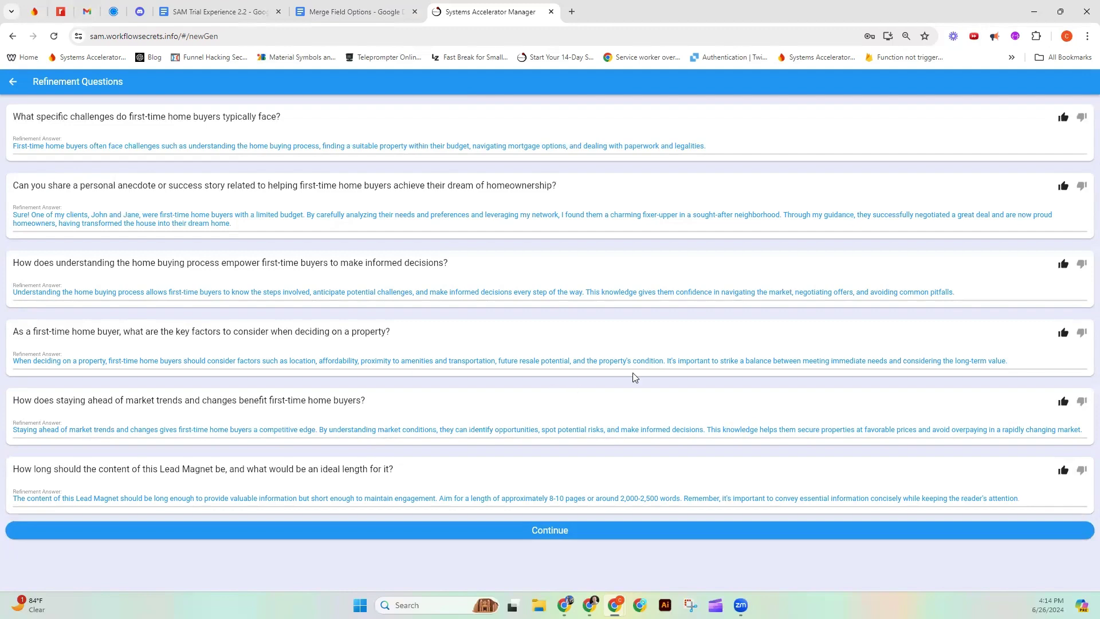
Reject and re-approve the refinement question on first-time buyers' challenges, and submit all refinement answers to generate the guide.
left_click(1080, 118)
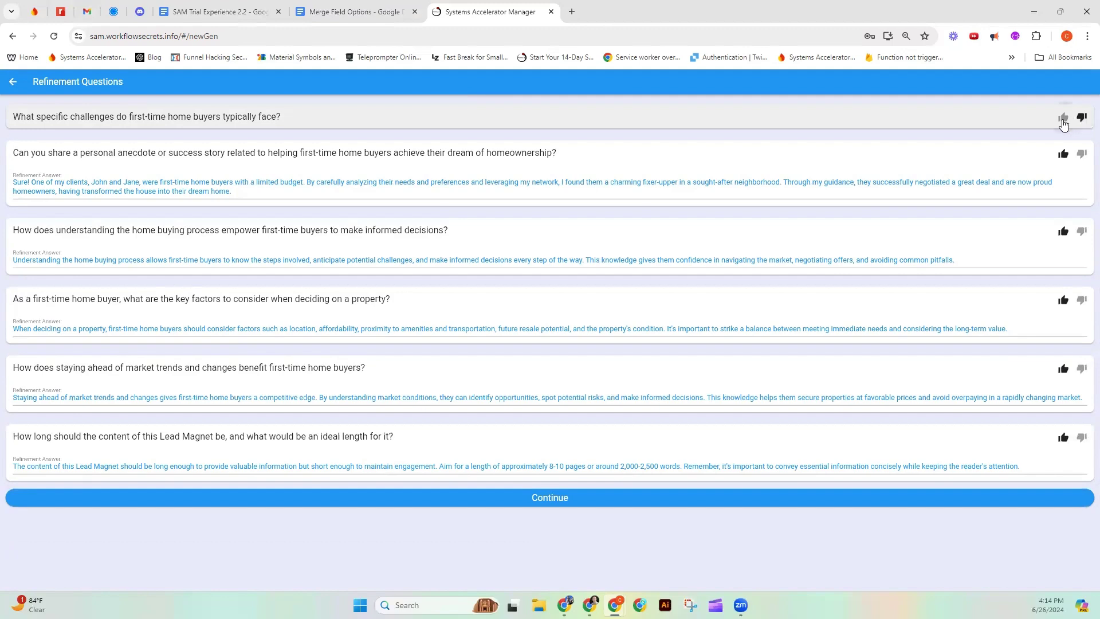
left_click(1063, 119)
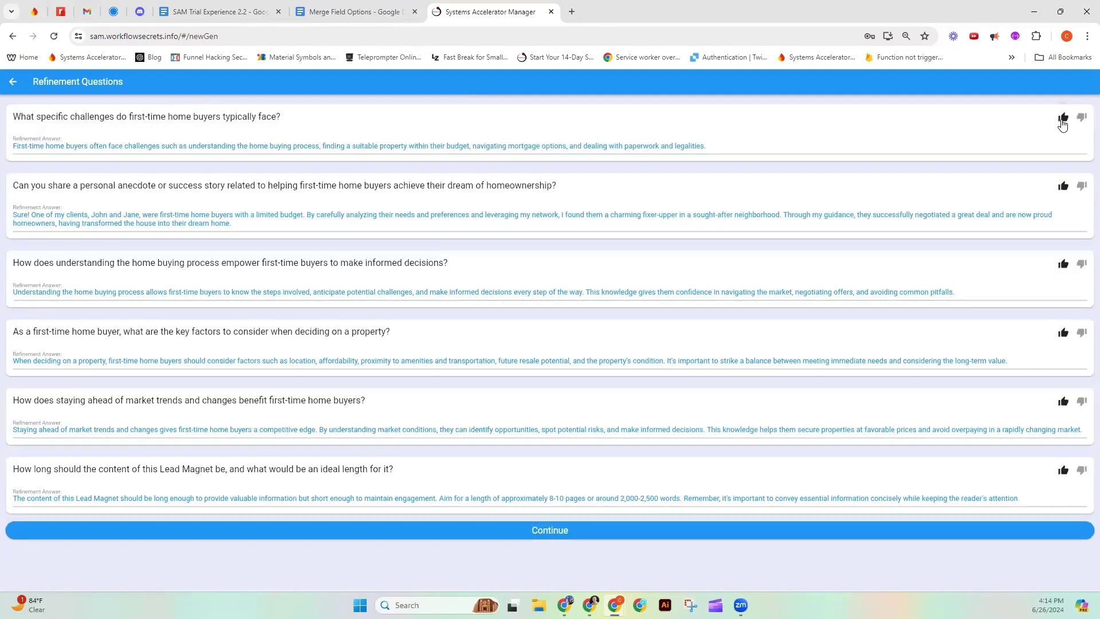
left_click(538, 534)
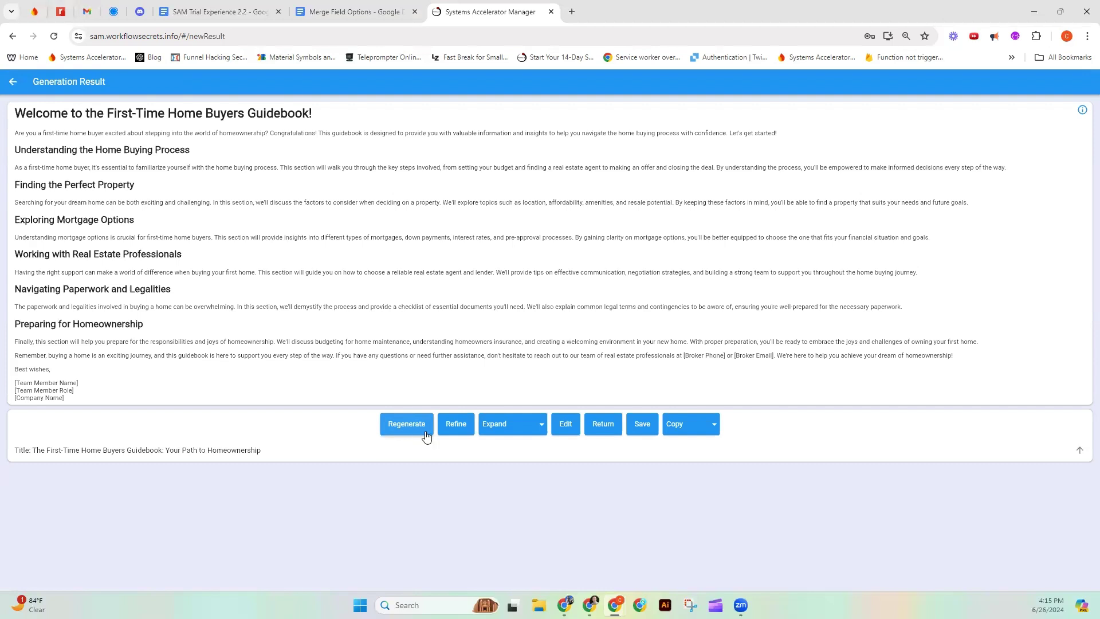
Look at the refinement instructions prompt and the content expansion choices without applying either.
left_click(456, 433)
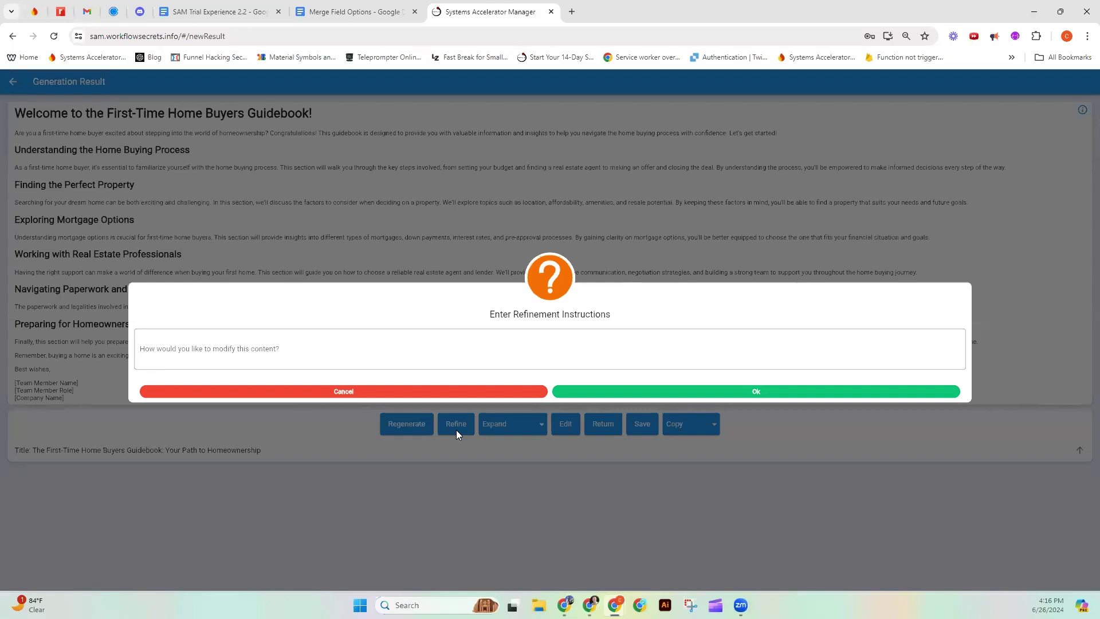
left_click(375, 391)
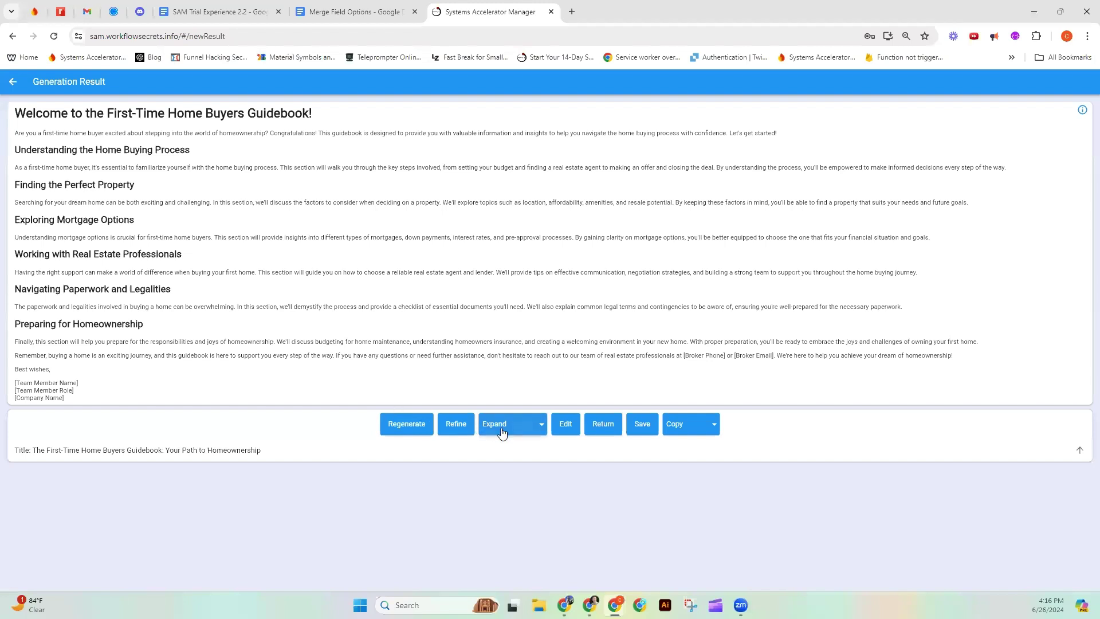
left_click(541, 426)
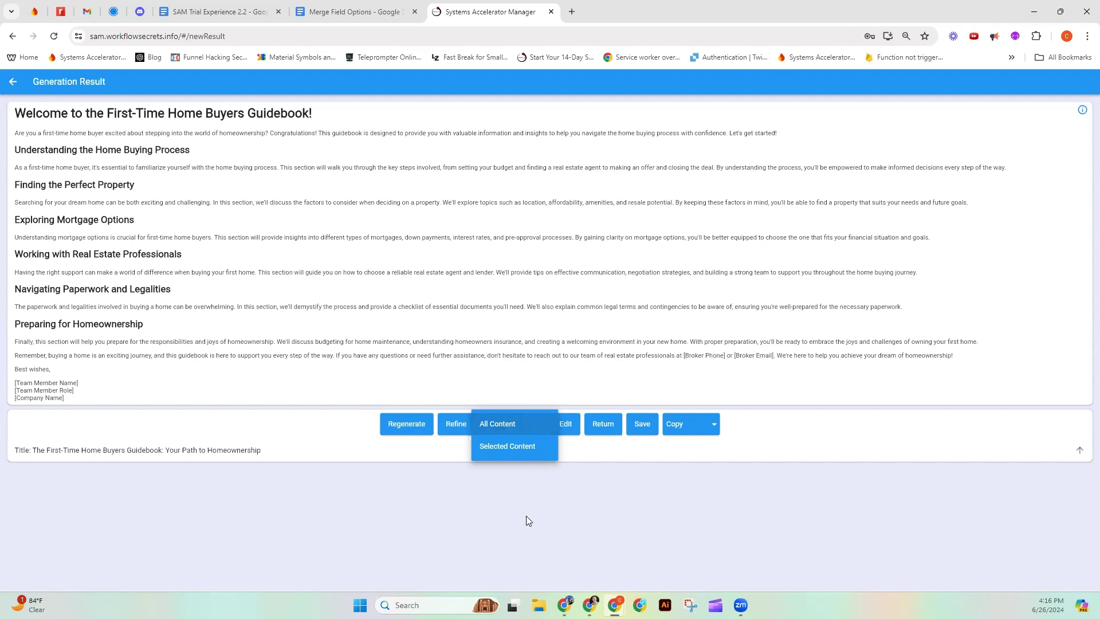
left_click(576, 455)
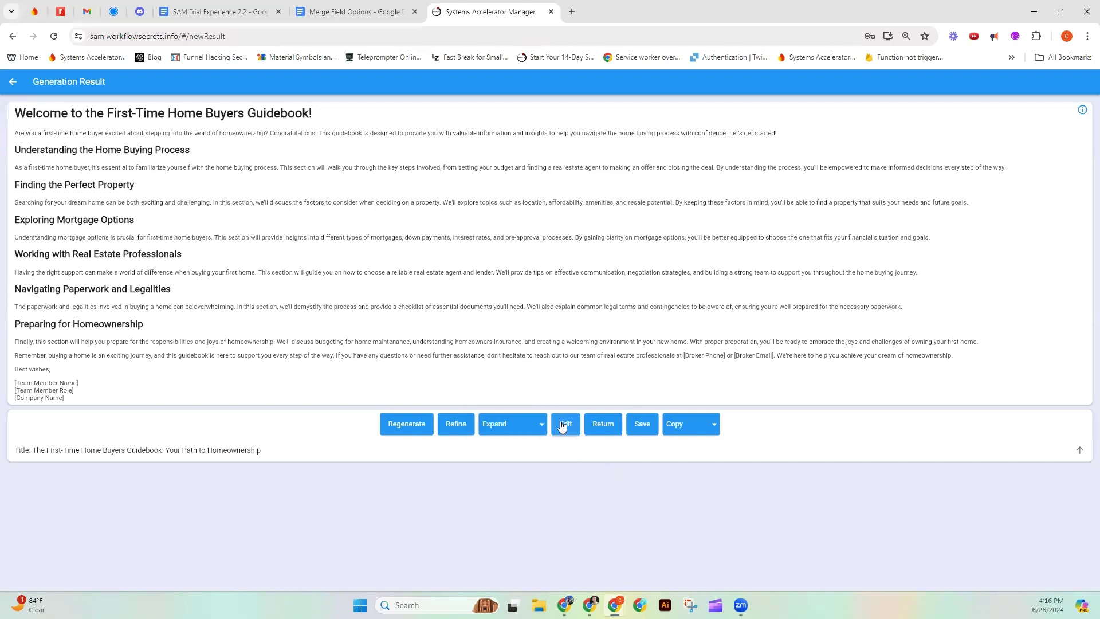
Open the generated guidebook for editing, accept its text as it is, and save the generation.
left_click(570, 423)
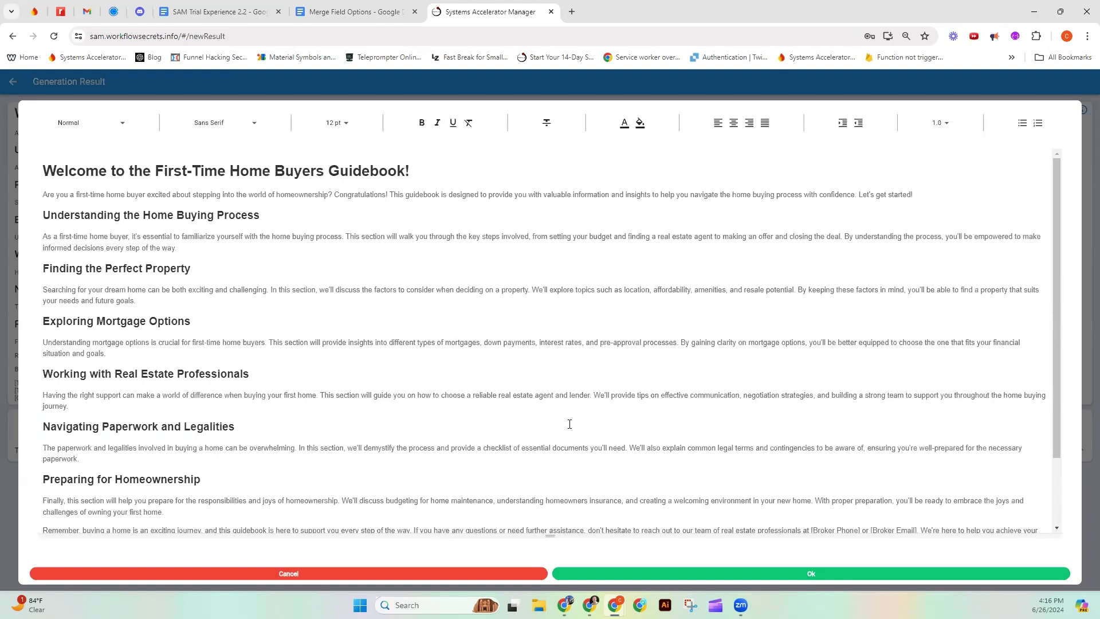
left_click(314, 195)
left_click(630, 573)
left_click(649, 437)
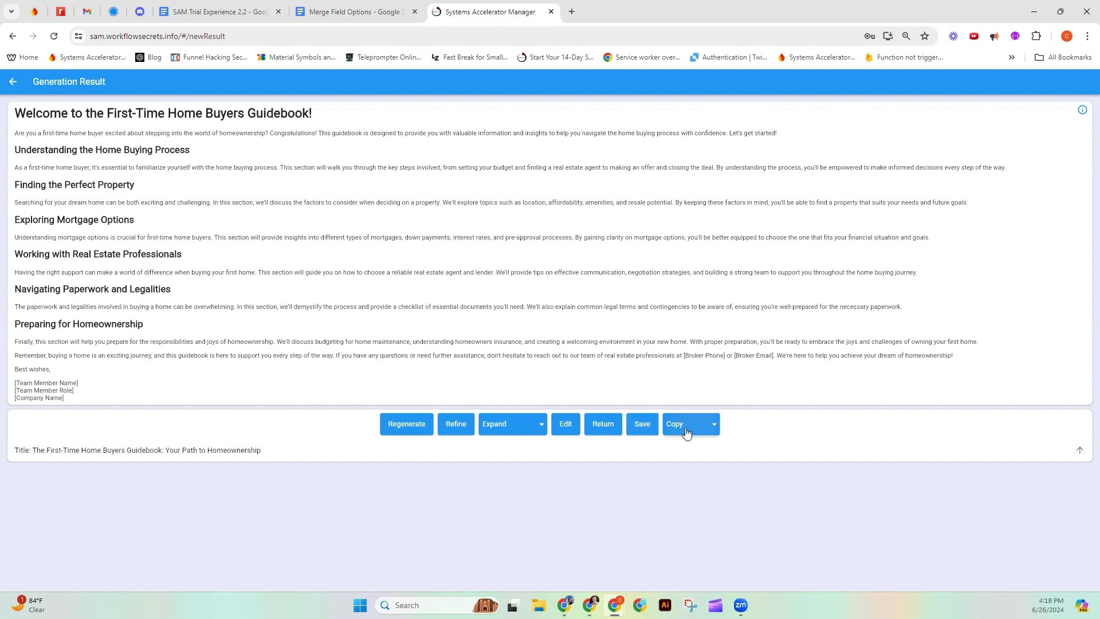
Copy the guidebook's text body and go back to the Generations overview.
left_click(712, 427)
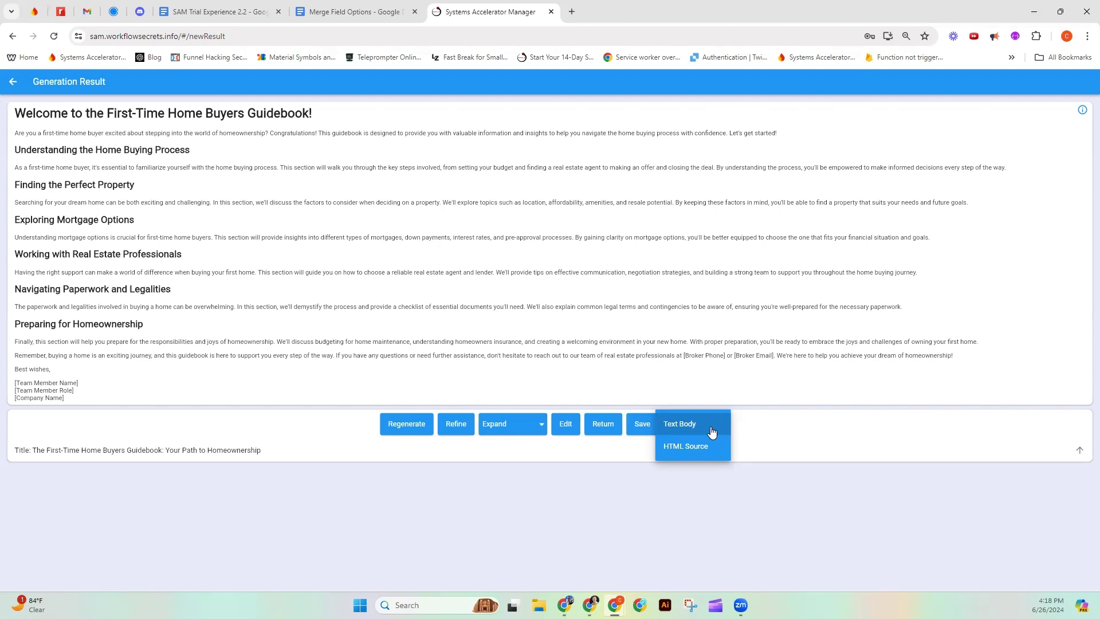
left_click(711, 431)
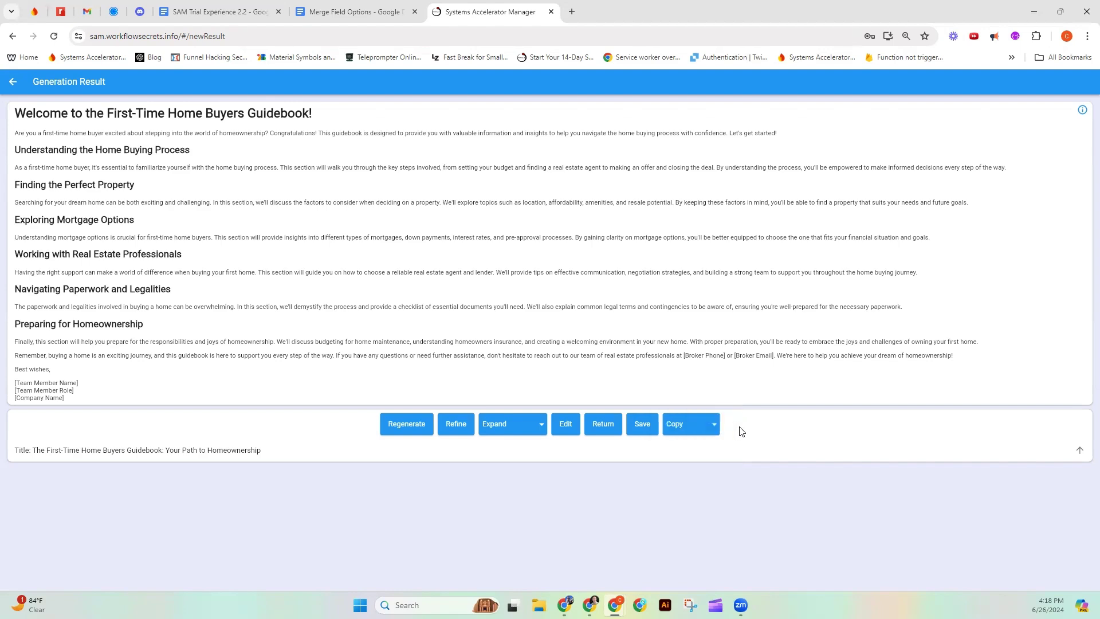
left_click(602, 425)
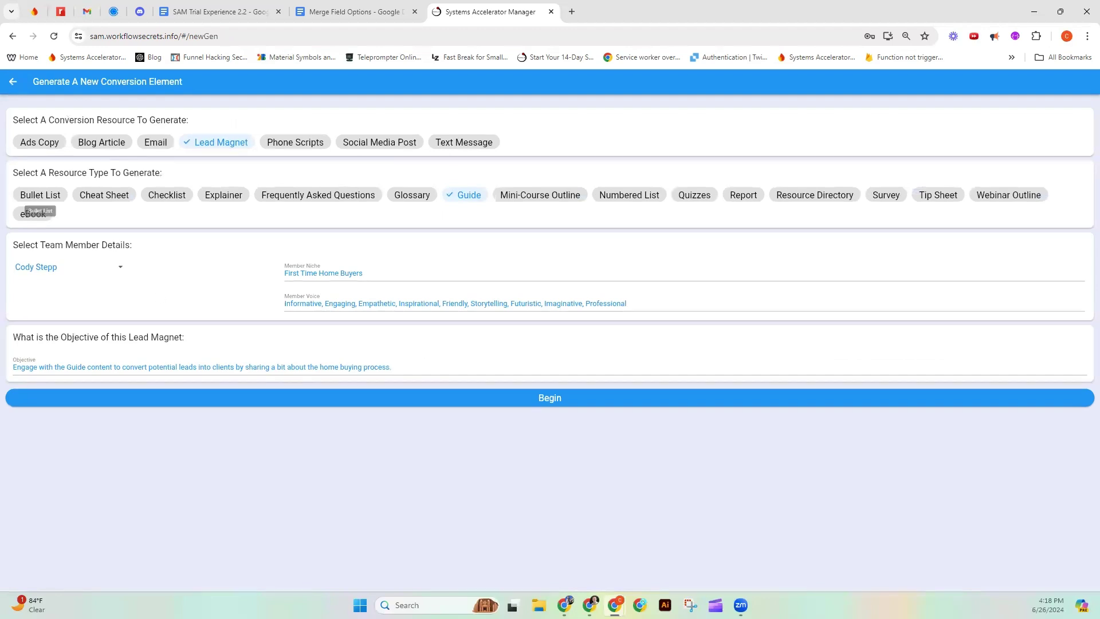
left_click(12, 82)
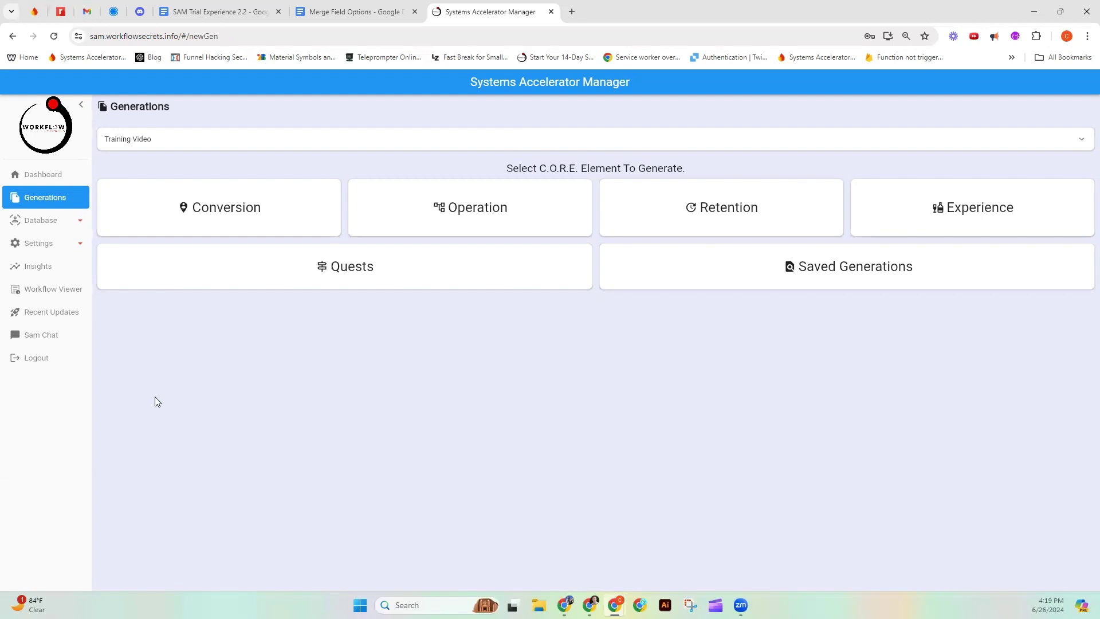
Load "The First-Time Home Buyers Guidebook: Your Path to Homeownership" from the saved generations and return to the saved list.
left_click(885, 263)
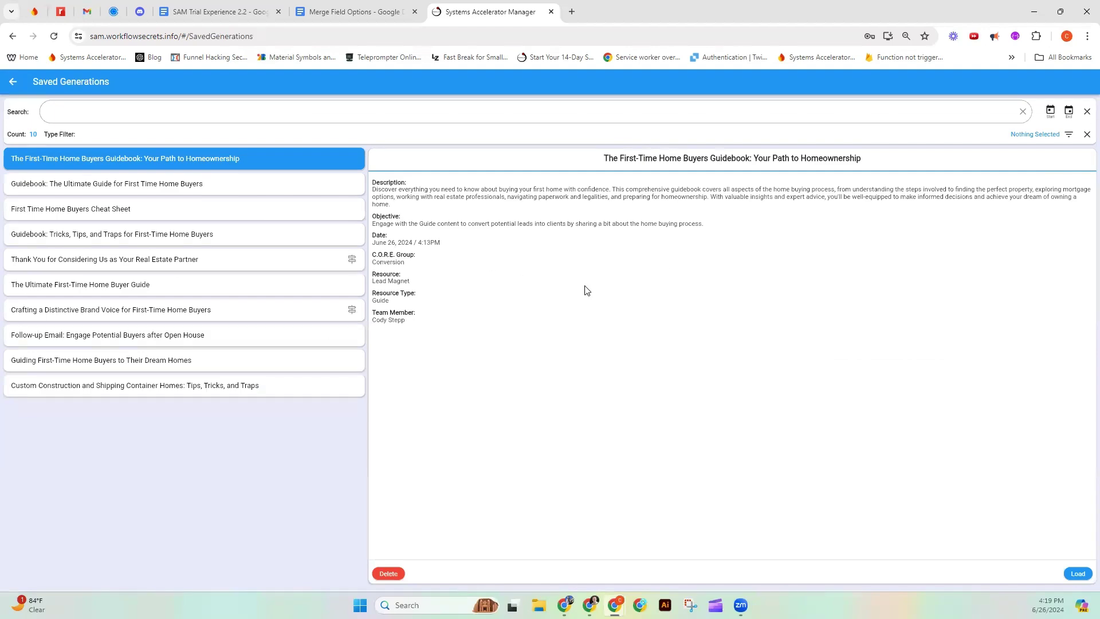
left_click(1079, 573)
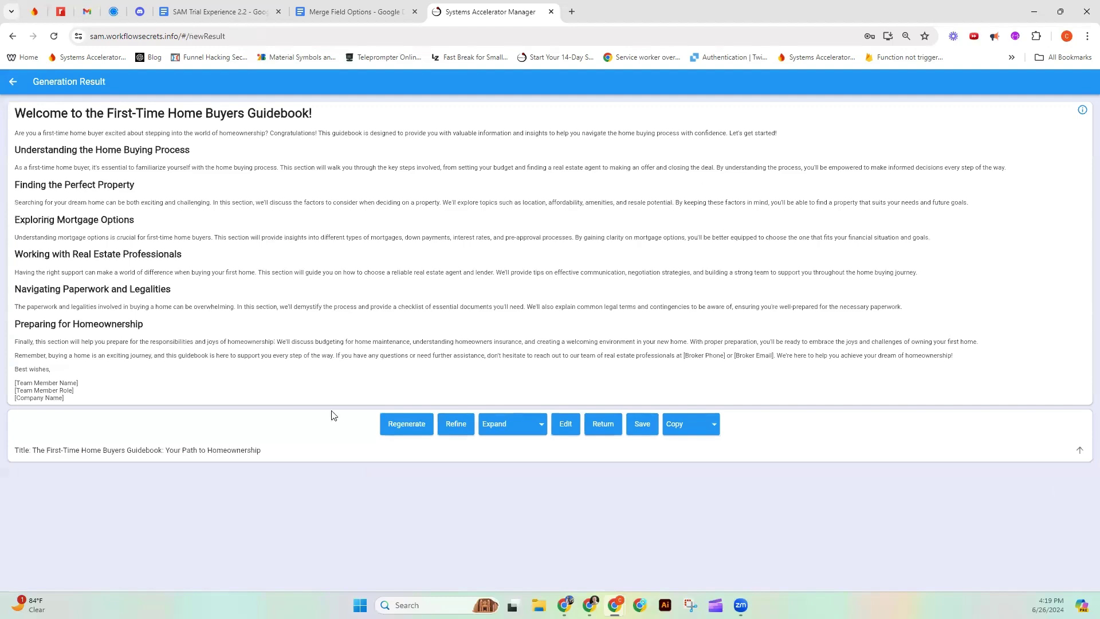
left_click(594, 433)
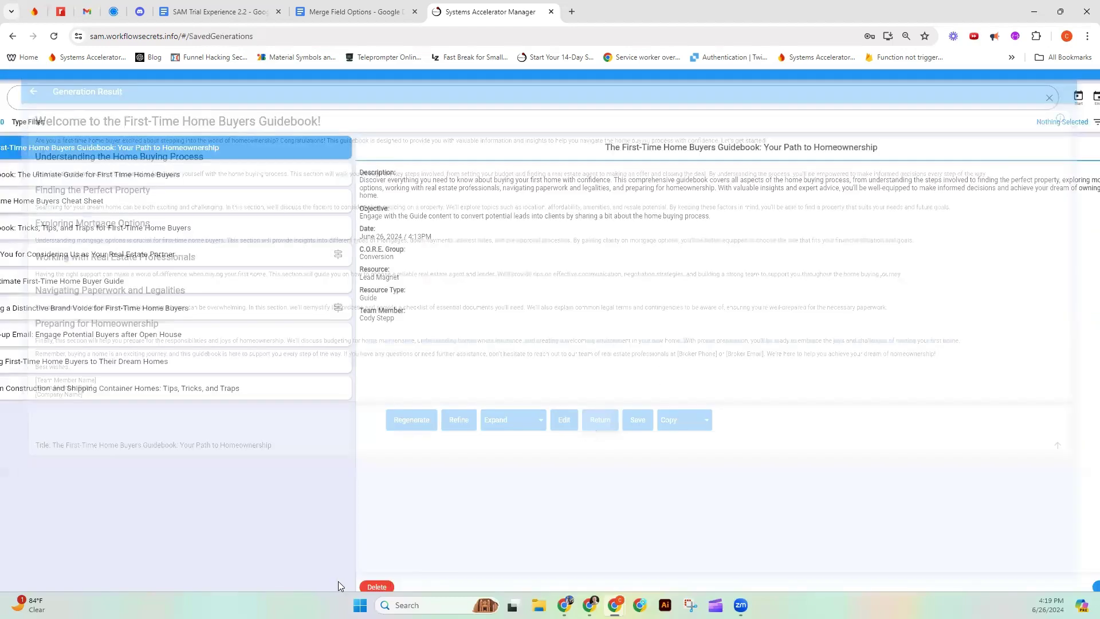